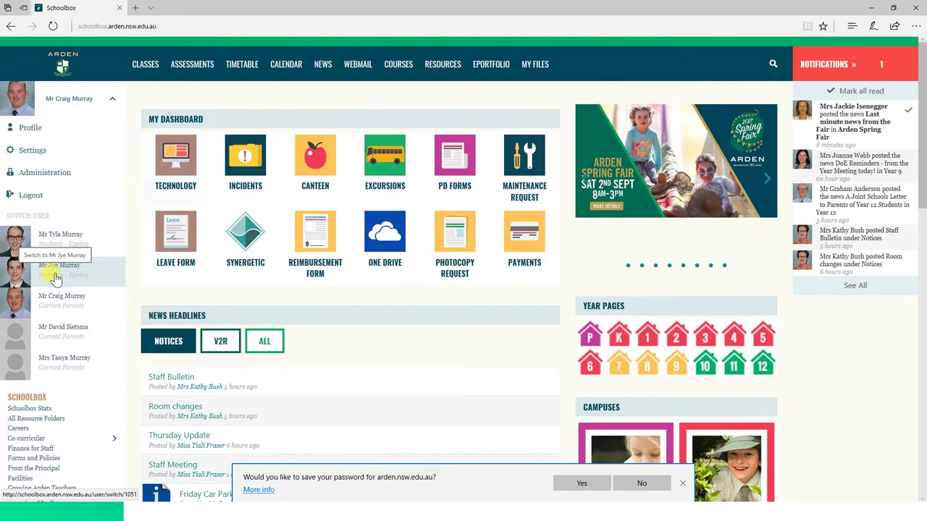
# Step: Switch the Schoolbox portal to the student's account and open their Student Profile page
pyautogui.click(55, 279)
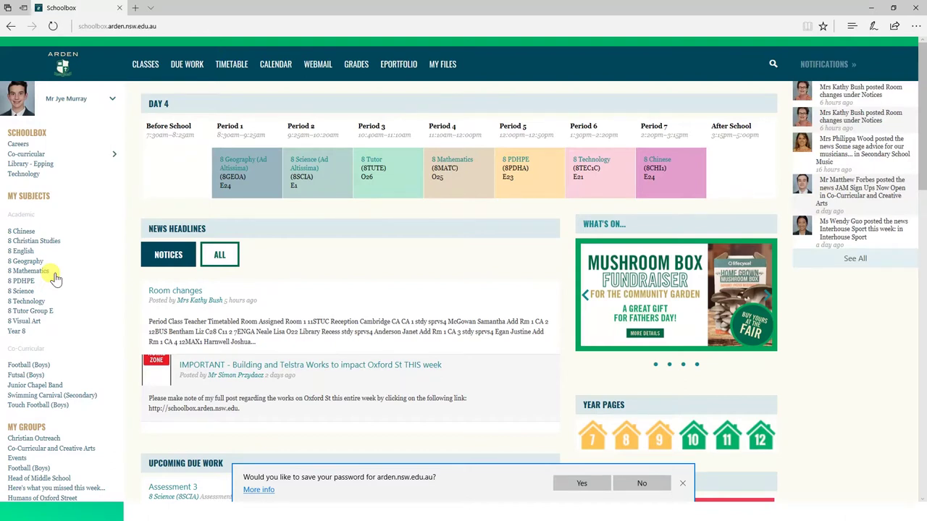
pyautogui.scroll(-3, 56, 279)
pyautogui.scroll(-1, 56, 279)
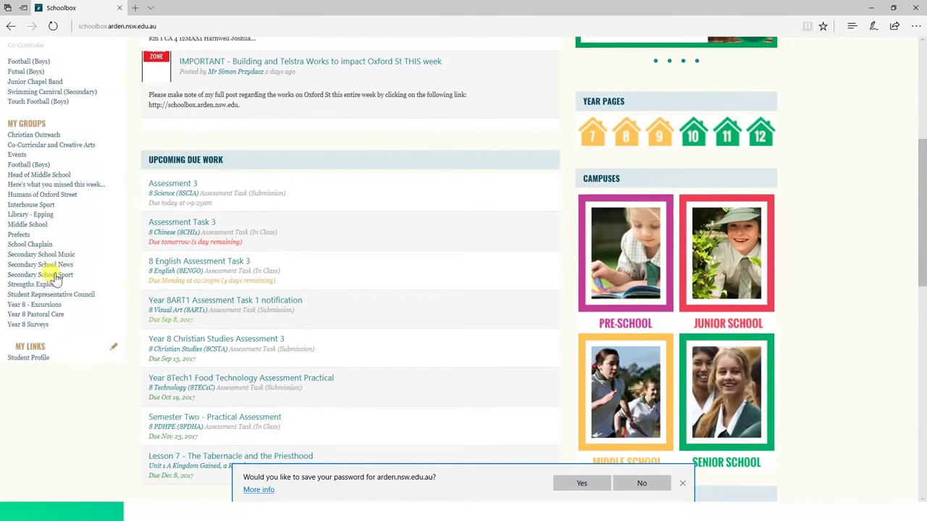
pyautogui.click(29, 360)
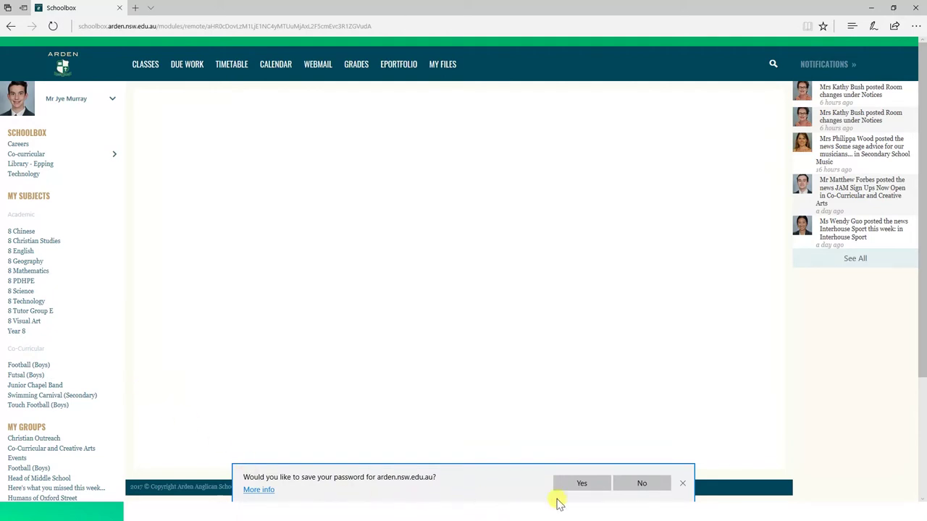
# Step: Decline saving the password and scroll through the Academic Summary charts
pyautogui.click(643, 484)
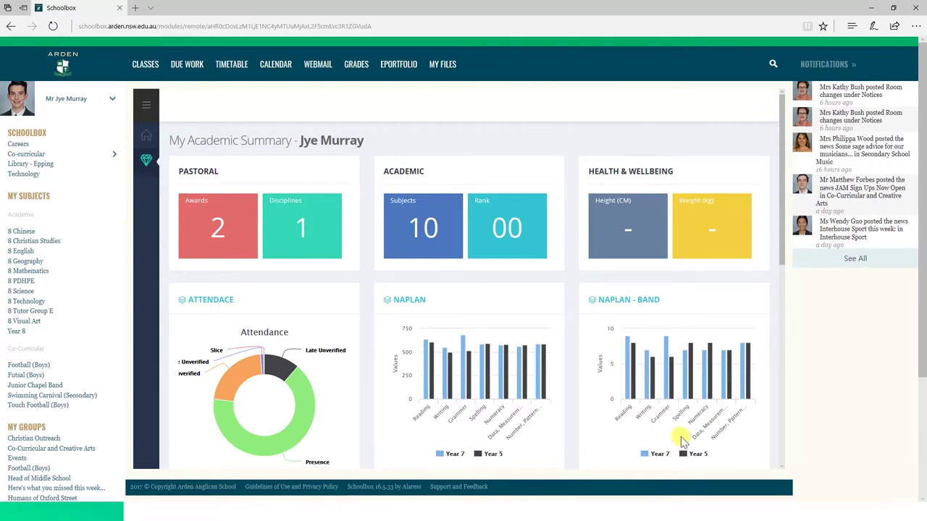
pyautogui.scroll(-1, 644, 399)
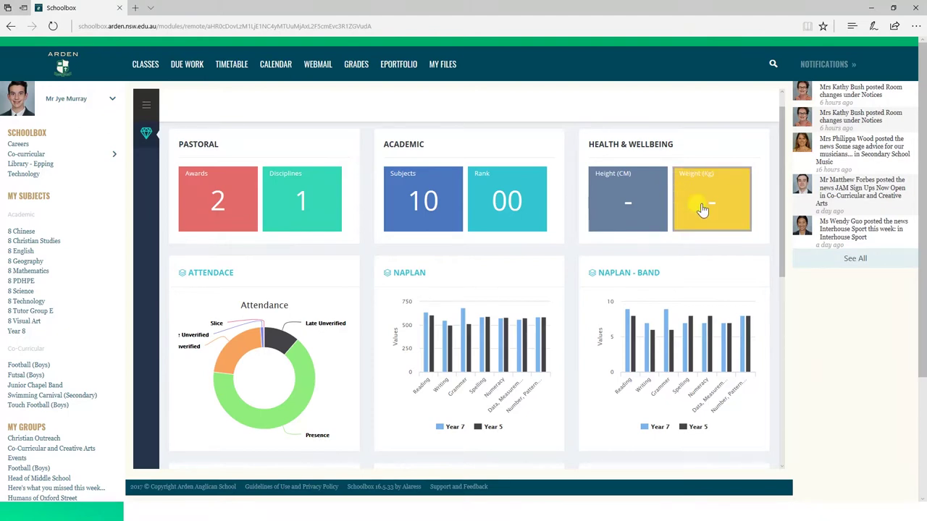
pyautogui.scroll(-1, 525, 319)
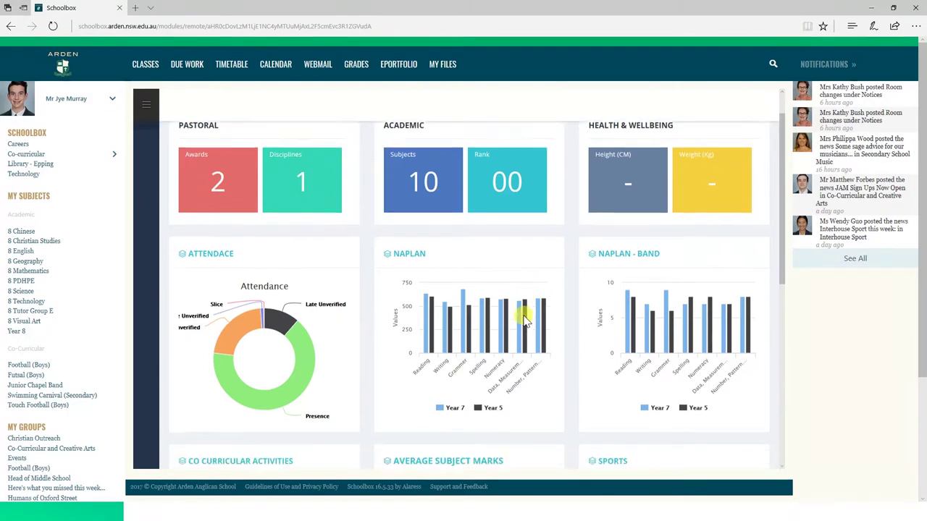
pyautogui.scroll(-2, 525, 319)
pyautogui.moveTo(330, 321)
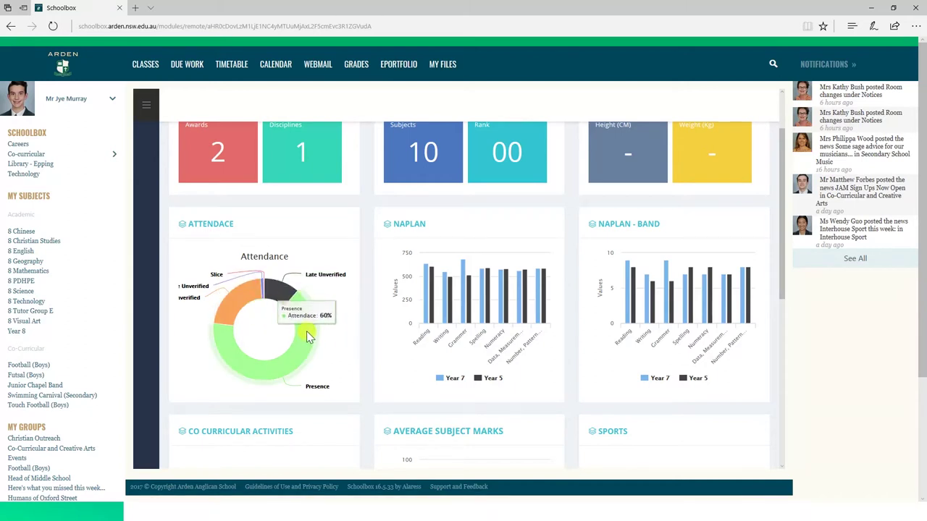
pyautogui.scroll(-2, 460, 350)
pyautogui.scroll(-1, 460, 350)
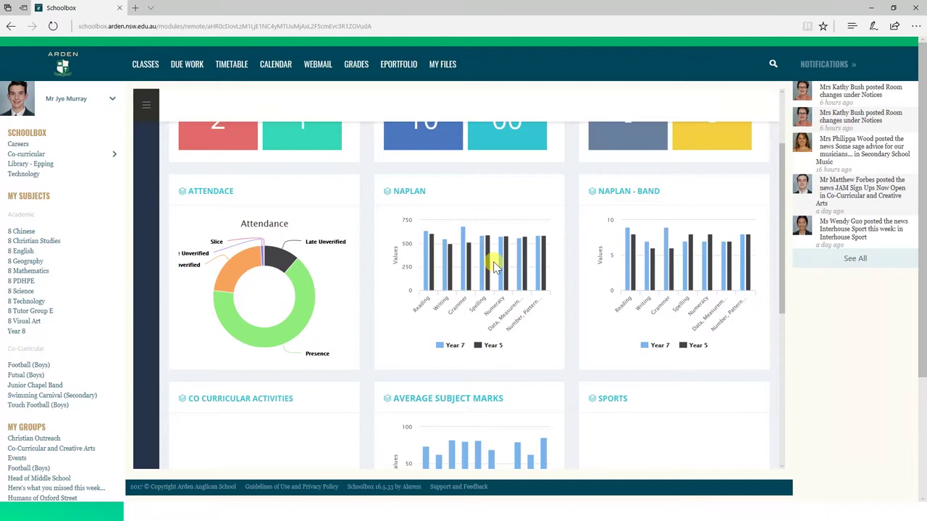
# Step: Open the Average Subject Marks chart to show per-subject assessment marks
pyautogui.moveTo(628, 283)
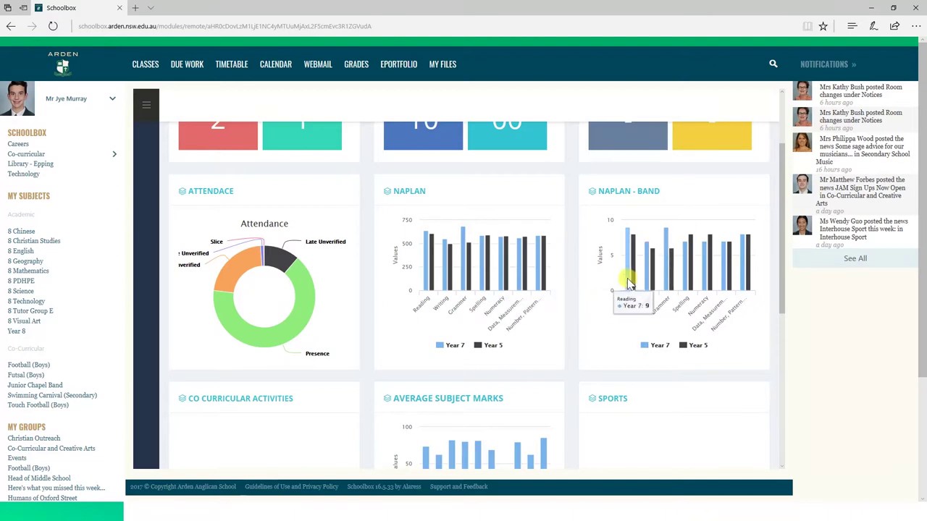
pyautogui.moveTo(643, 262)
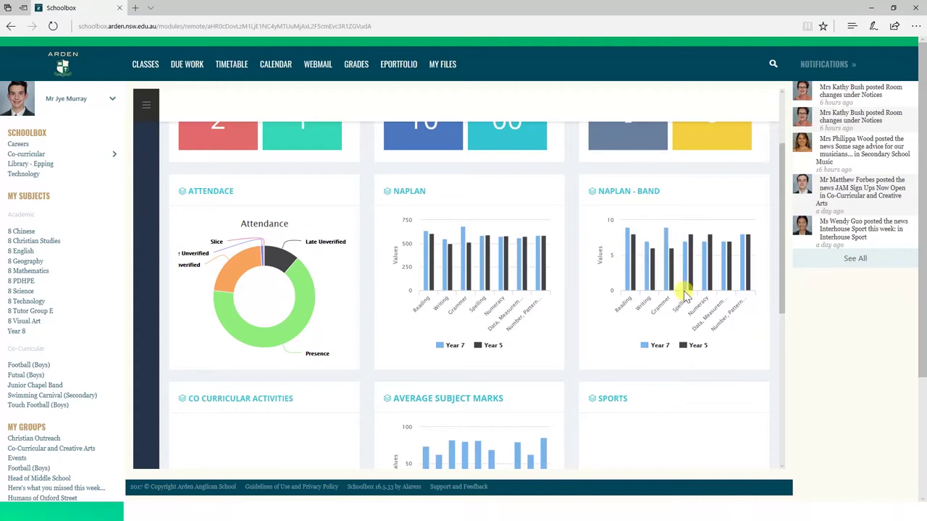
pyautogui.scroll(-2, 684, 293)
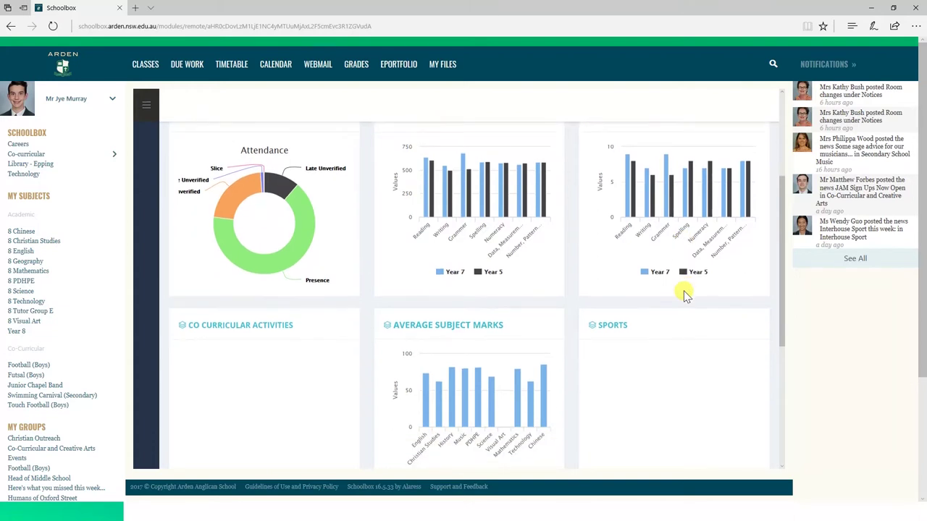
pyautogui.scroll(-1, 684, 293)
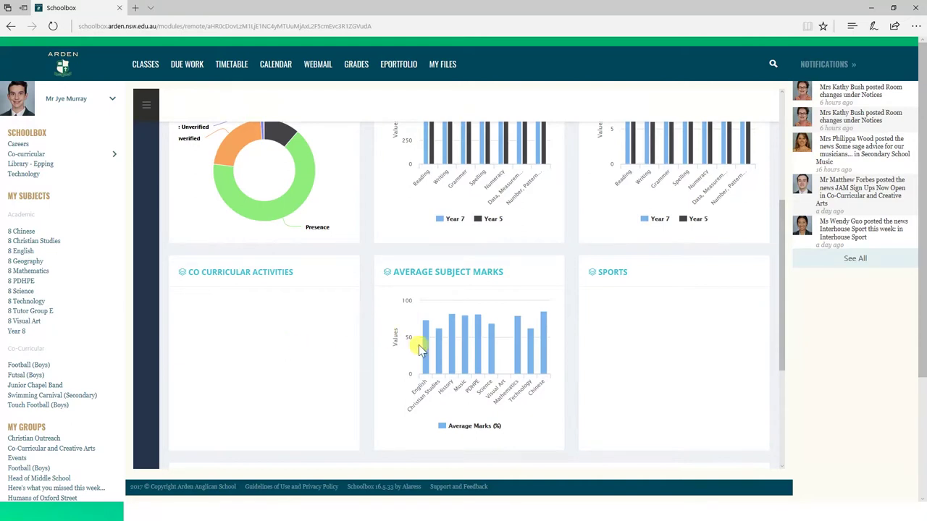
pyautogui.click(498, 356)
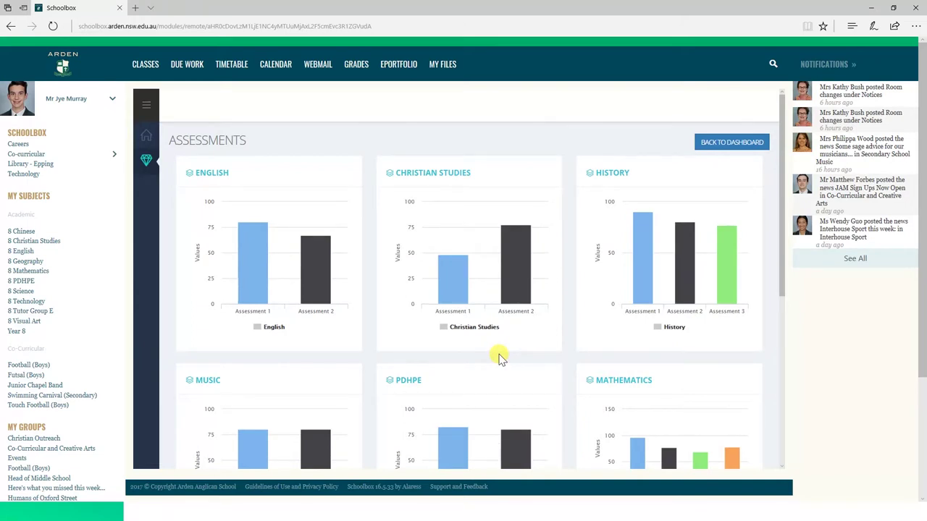
# Step: Scroll down through the English, History, Music and other subject charts, then back to the top
pyautogui.scroll(-3, 498, 356)
pyautogui.scroll(-2, 498, 357)
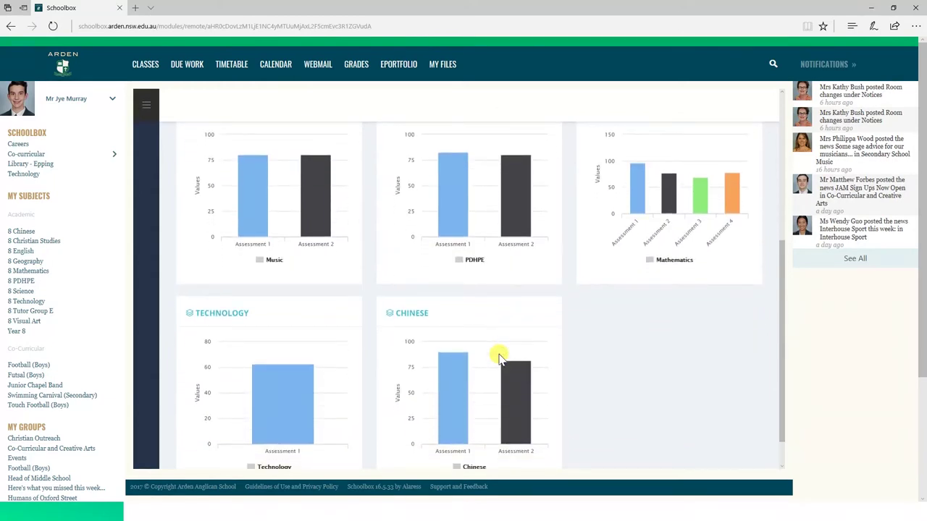
pyautogui.scroll(1, 500, 357)
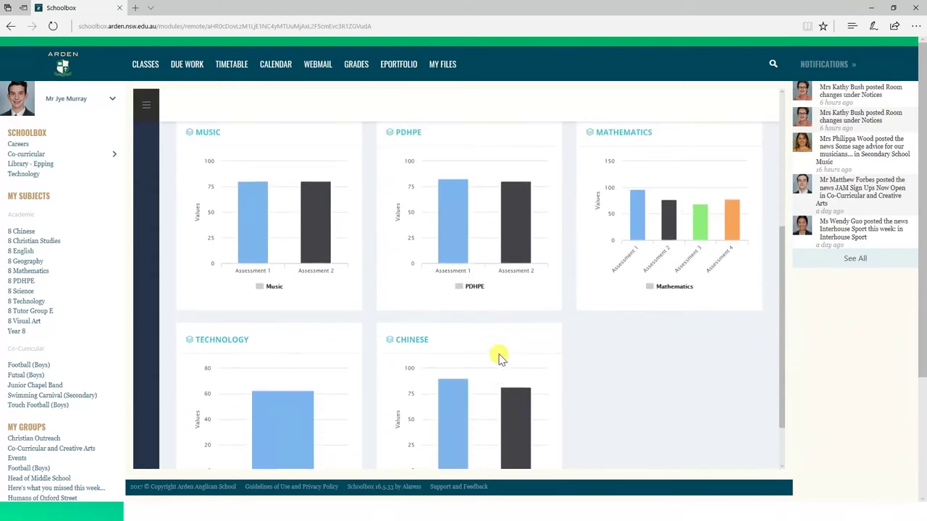
pyautogui.scroll(1, 499, 356)
pyautogui.scroll(1, 500, 356)
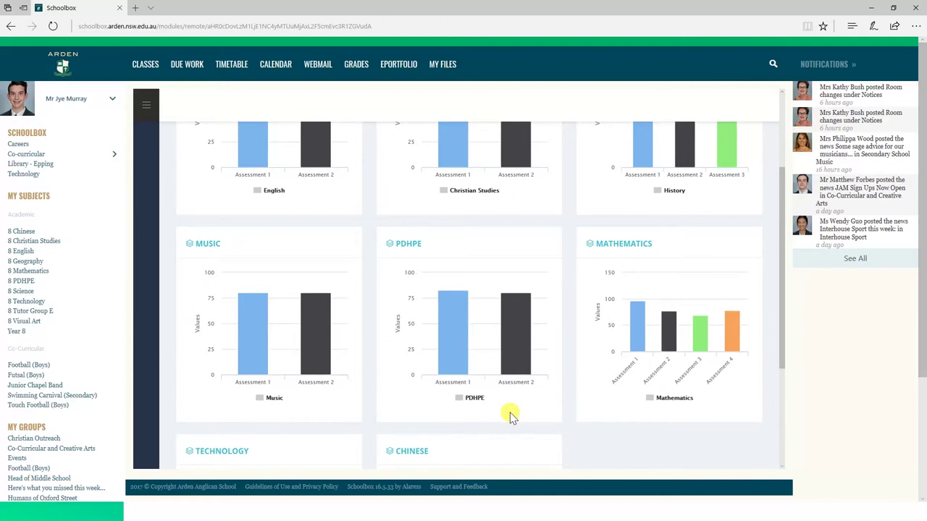
pyautogui.scroll(2, 511, 417)
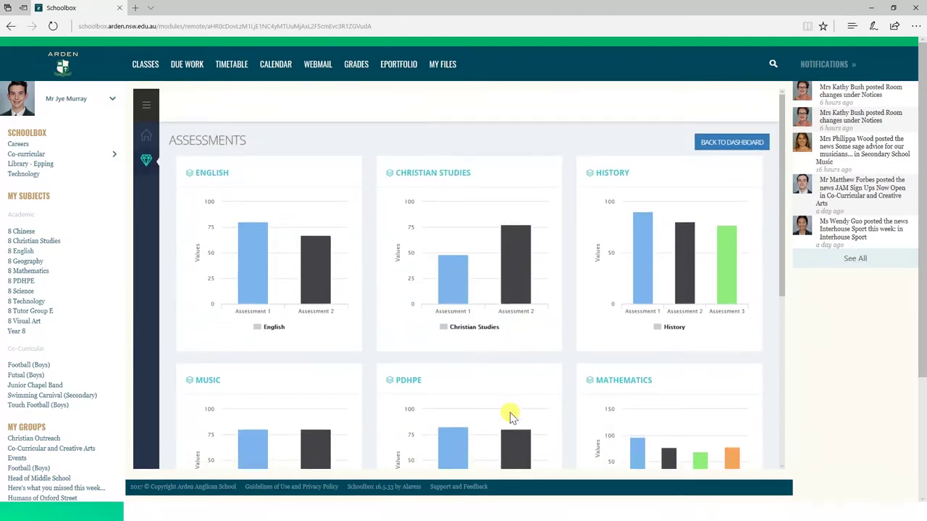
pyautogui.moveTo(268, 233)
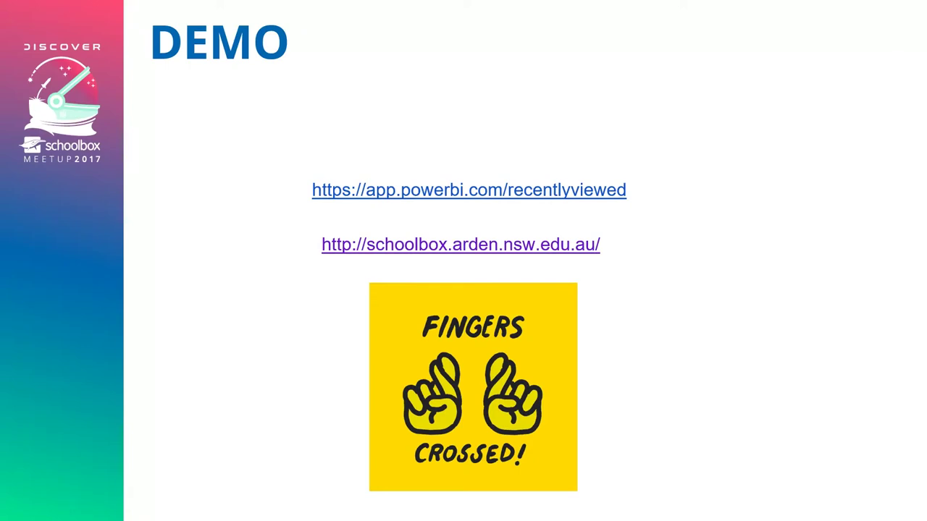
# Step: Follow the DEMO slide's app.powerbi.com/recentlyviewed link to open Power BI in Edge
pyautogui.click(468, 189)
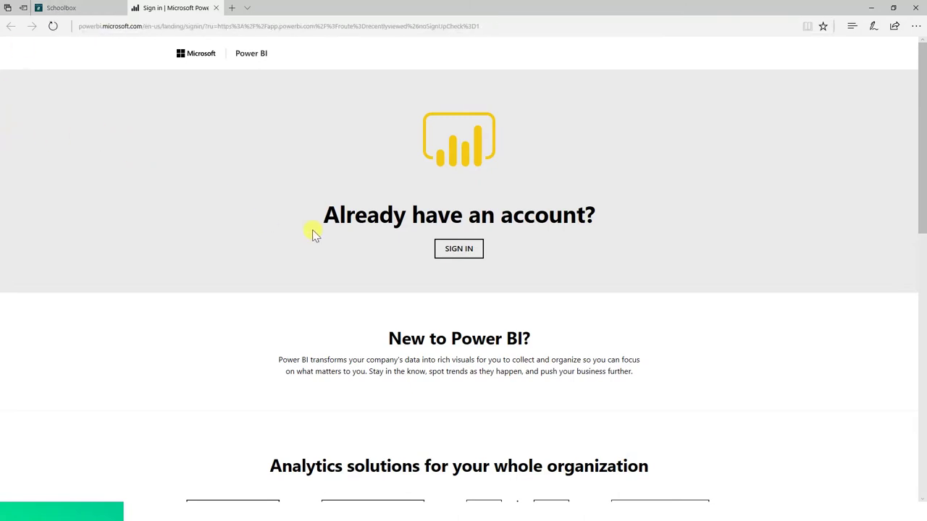
# Step: Sign in to Power BI with the school work account e-mail and password
pyautogui.click(460, 257)
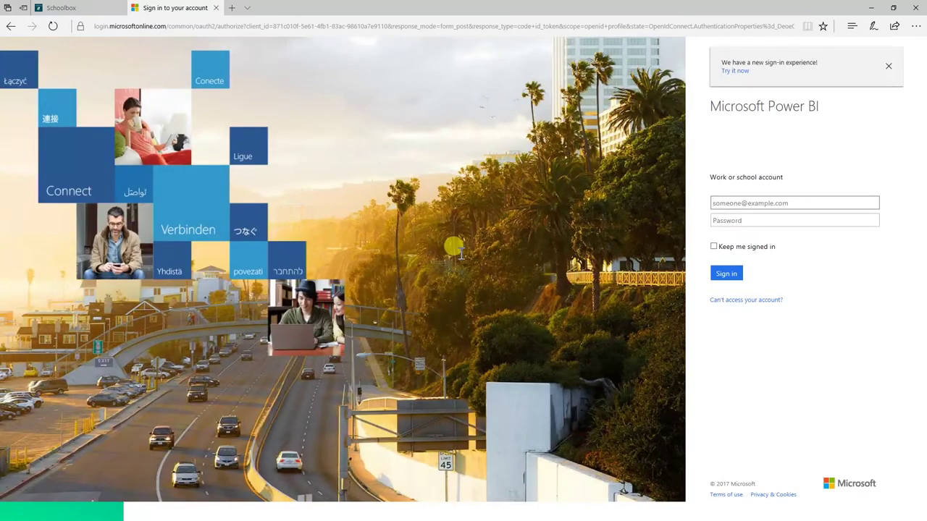
pyautogui.press('Tab')
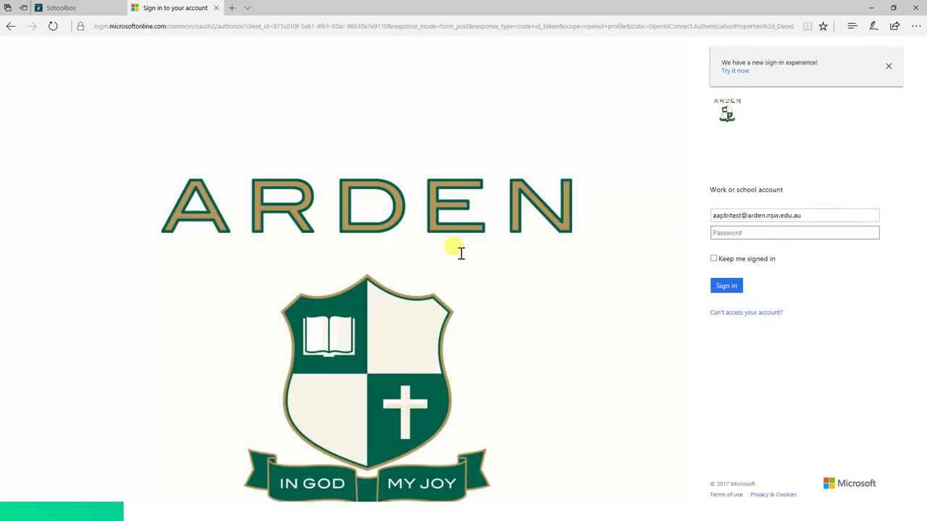
pyautogui.write('•••••••••••••')
pyautogui.press('Return')
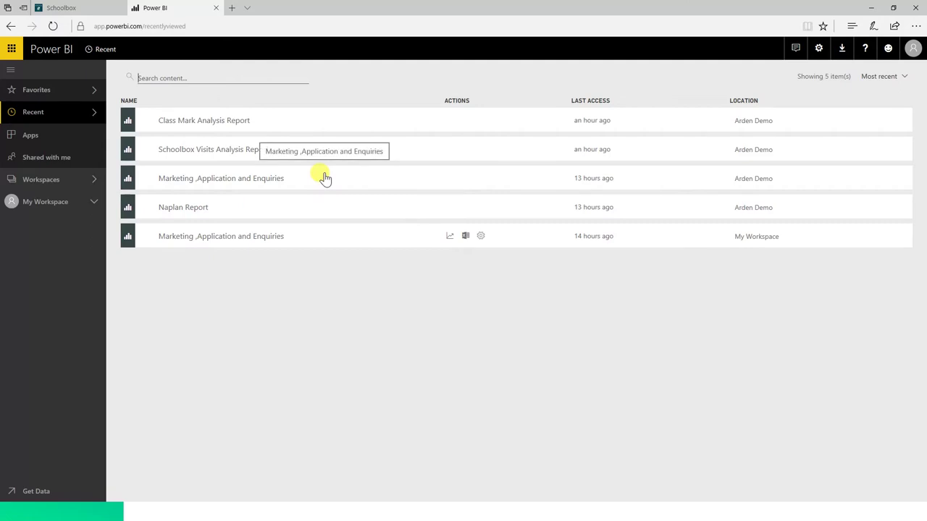
# Step: Open the Naplan Report and check the Subject slicer's options without changing them
pyautogui.click(190, 209)
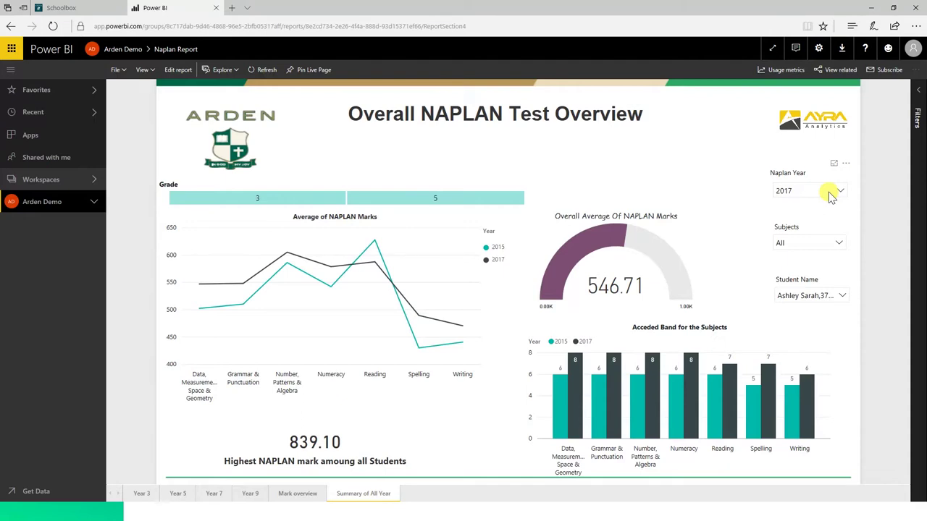
pyautogui.click(817, 248)
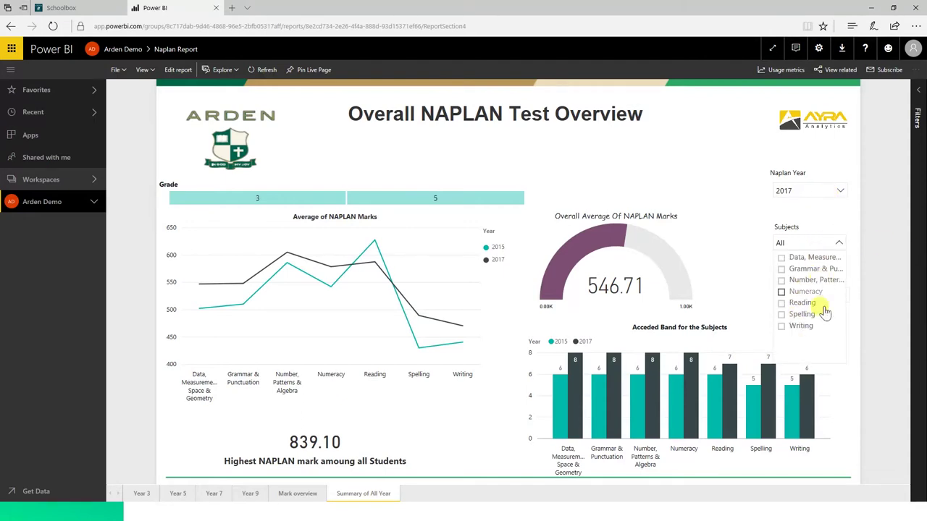
pyautogui.click(762, 222)
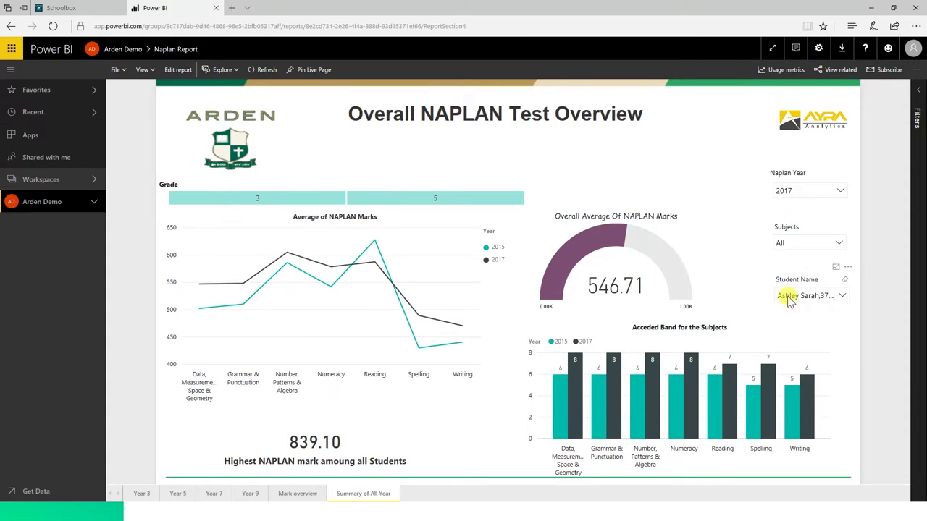
# Step: Switch the Student Name slicer through several students, ending on one averaging 463.92
pyautogui.click(810, 297)
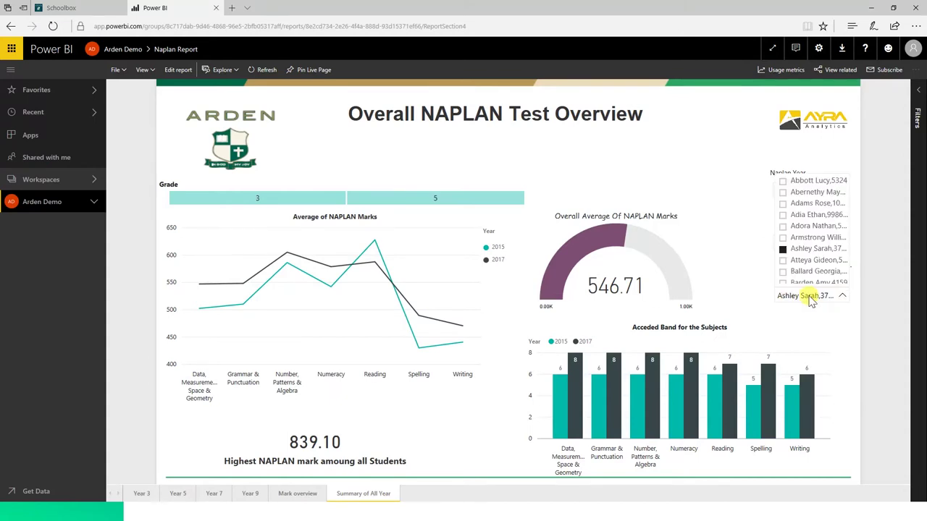
pyautogui.click(804, 213)
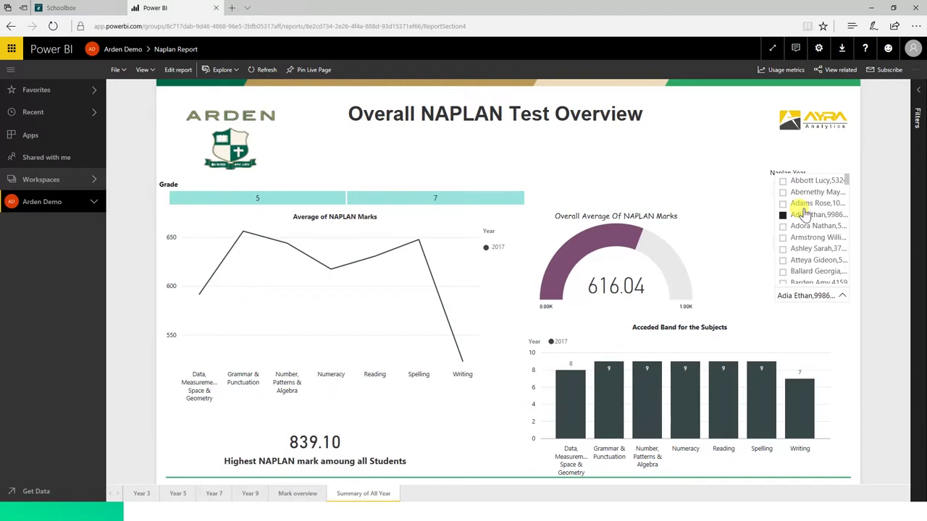
pyautogui.click(798, 264)
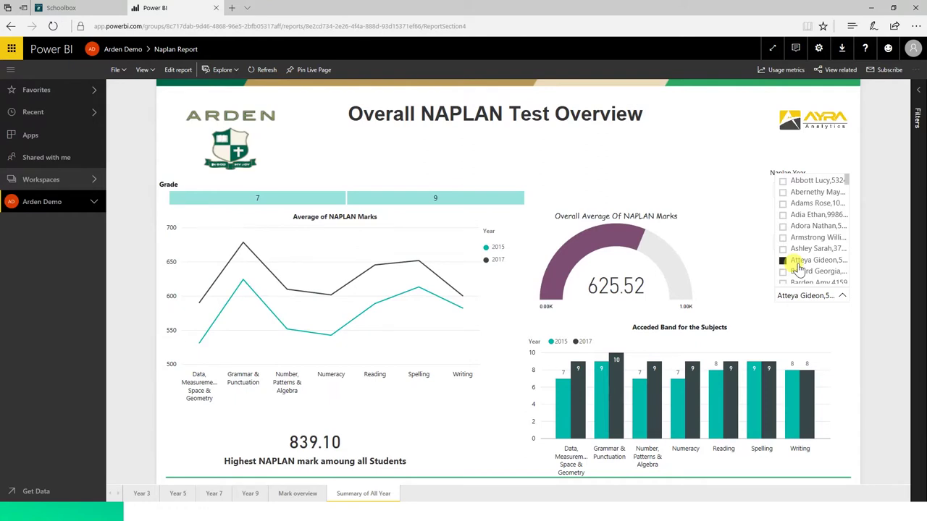
pyautogui.click(824, 281)
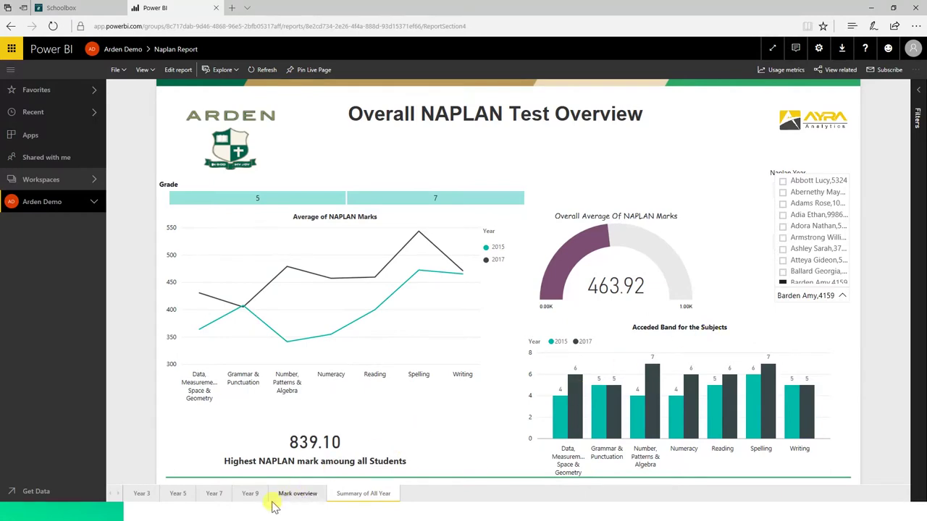
# Step: On the Mark overview page, filter Naplan Year to 2017 and Grade to 7
pyautogui.click(296, 495)
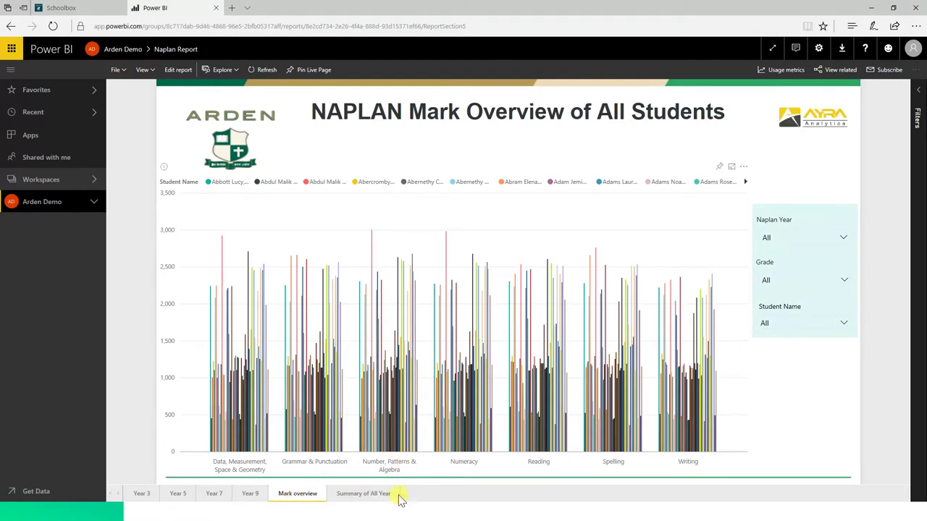
pyautogui.click(823, 237)
pyautogui.click(788, 254)
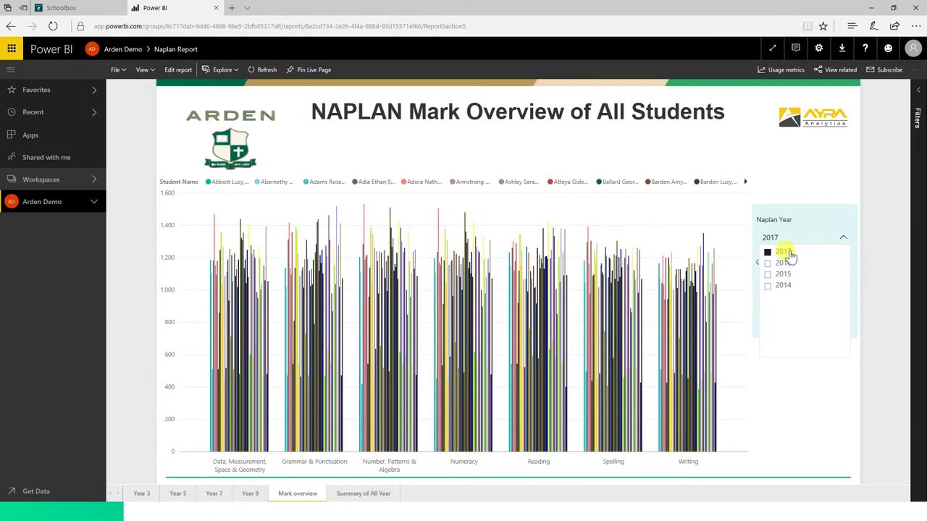
pyautogui.click(830, 190)
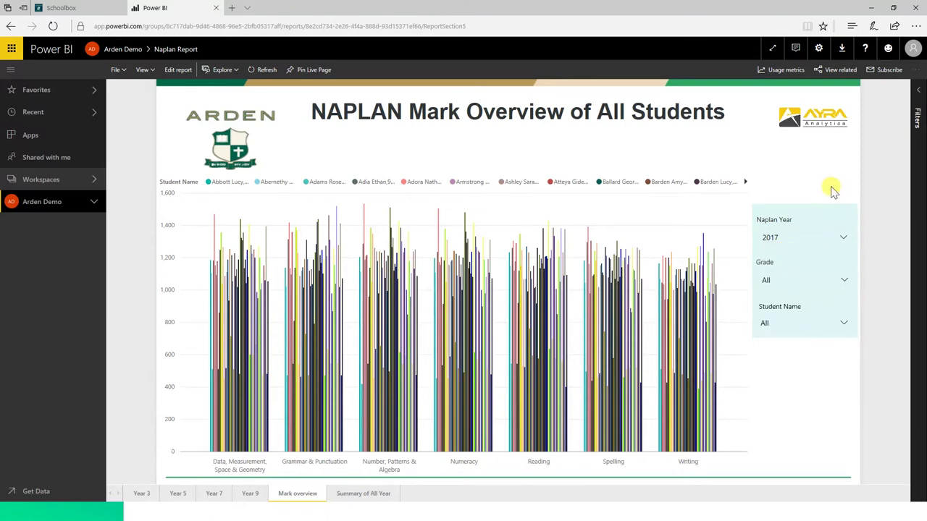
pyautogui.click(797, 288)
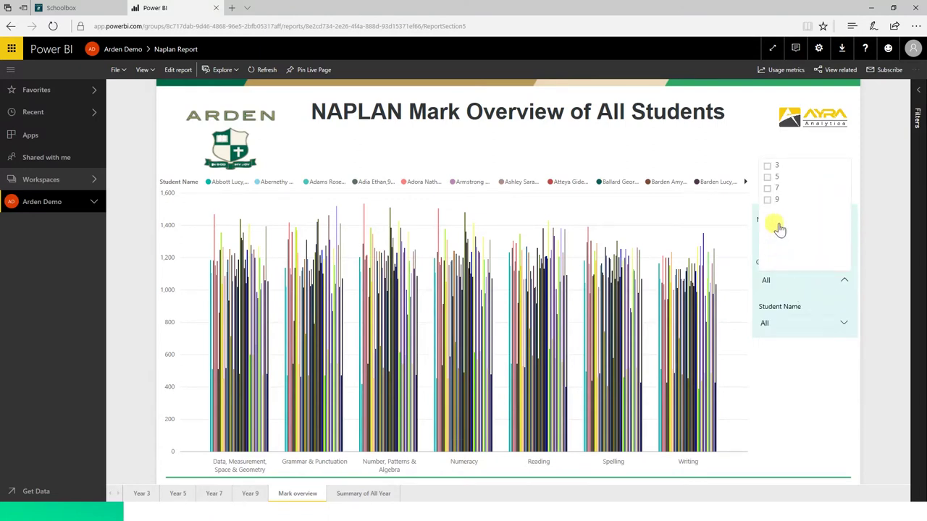
pyautogui.click(768, 190)
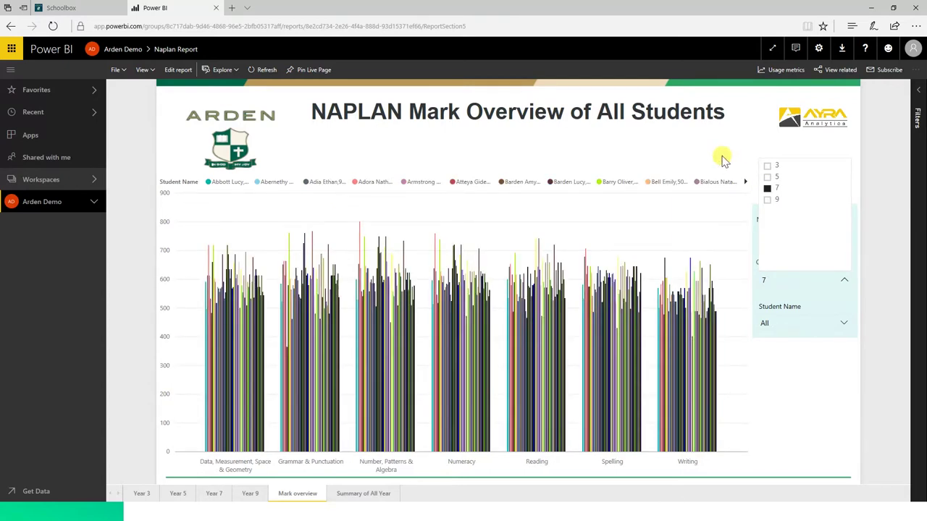
# Step: Tick three students in the Student Name slicer to compare their marks
pyautogui.click(812, 328)
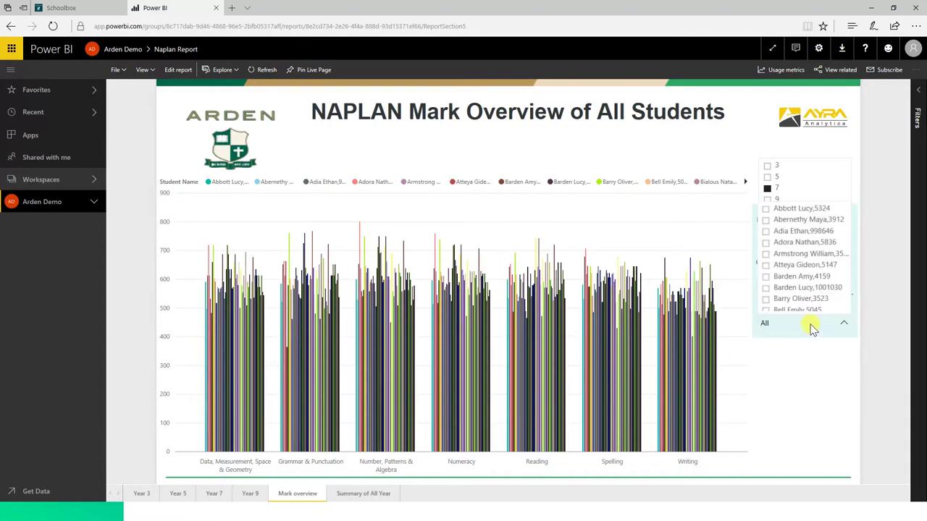
pyautogui.click(783, 278)
pyautogui.click(766, 267)
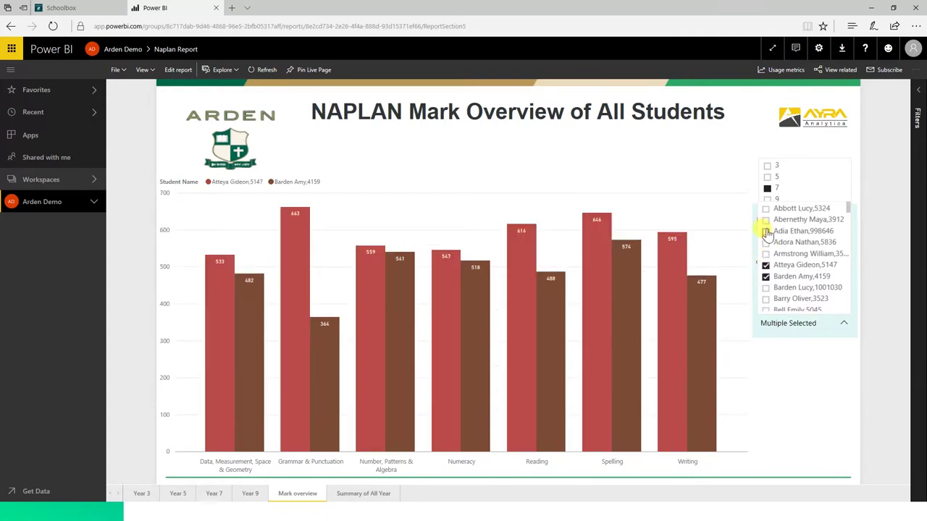
pyautogui.click(766, 233)
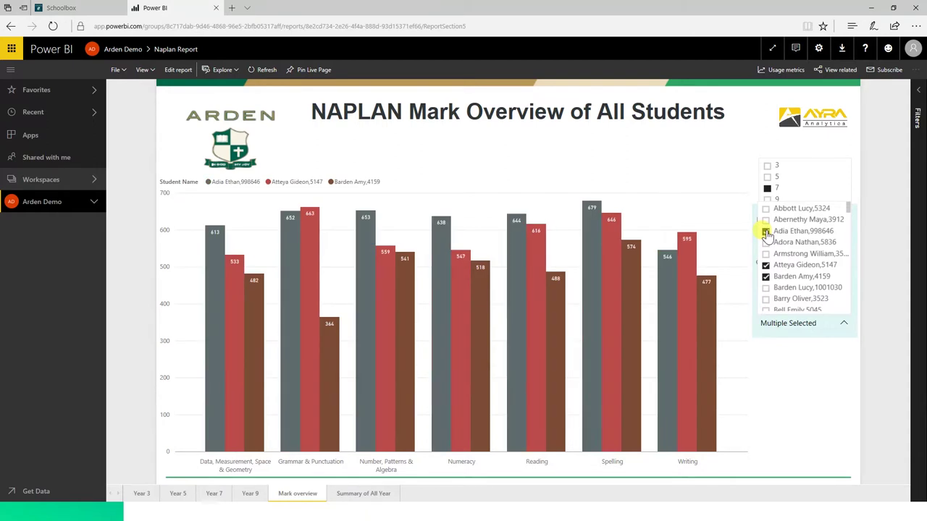
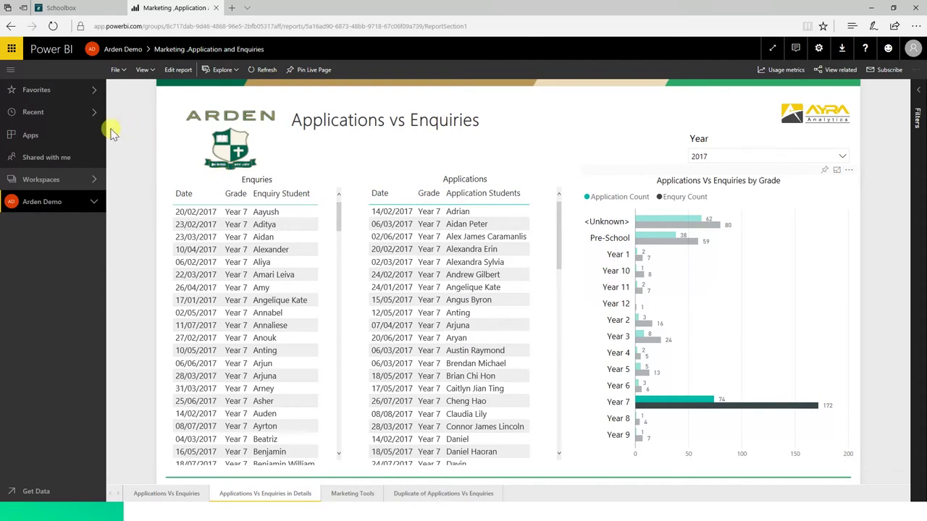
# Step: Open the Schoolbox Visits Analysis Report from the Recent list to see the SynWeb visits overview
pyautogui.click(34, 113)
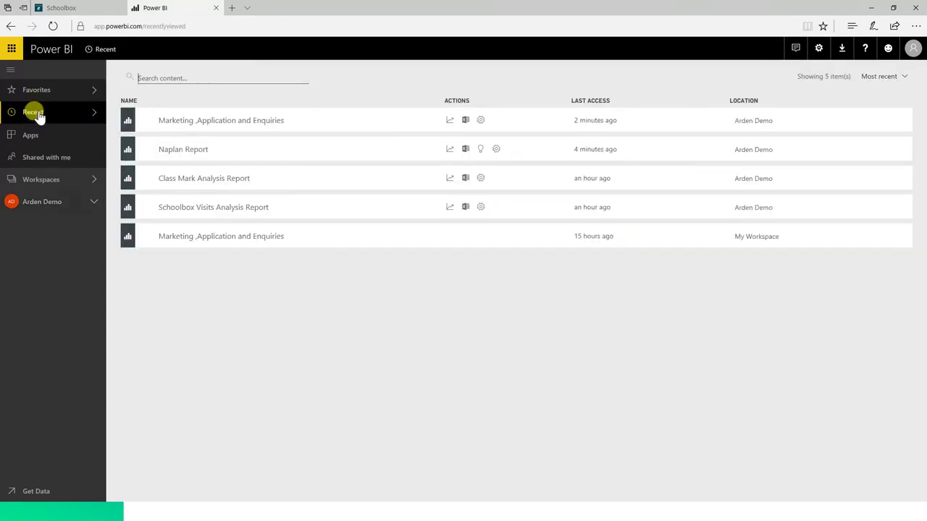
pyautogui.click(217, 209)
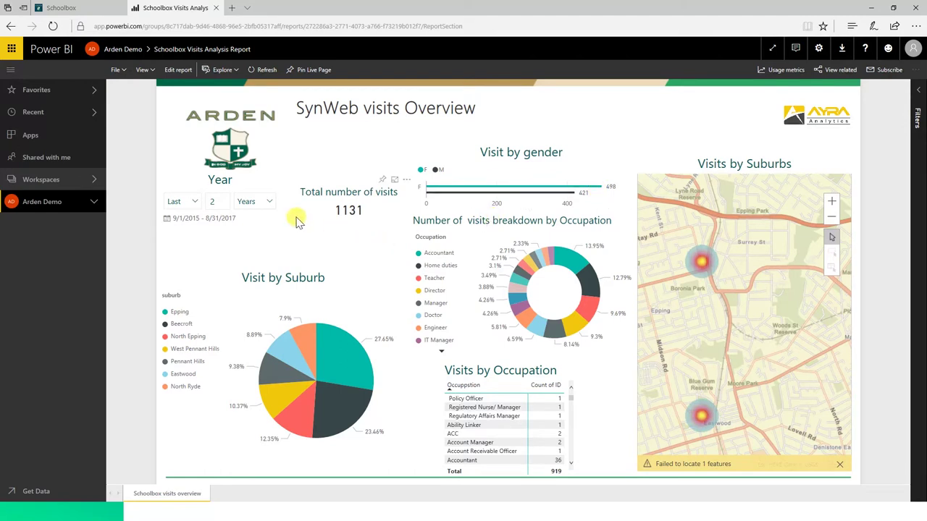
# Step: Change the Year relative-date filter from last 2 years to last 1 month
pyautogui.click(222, 201)
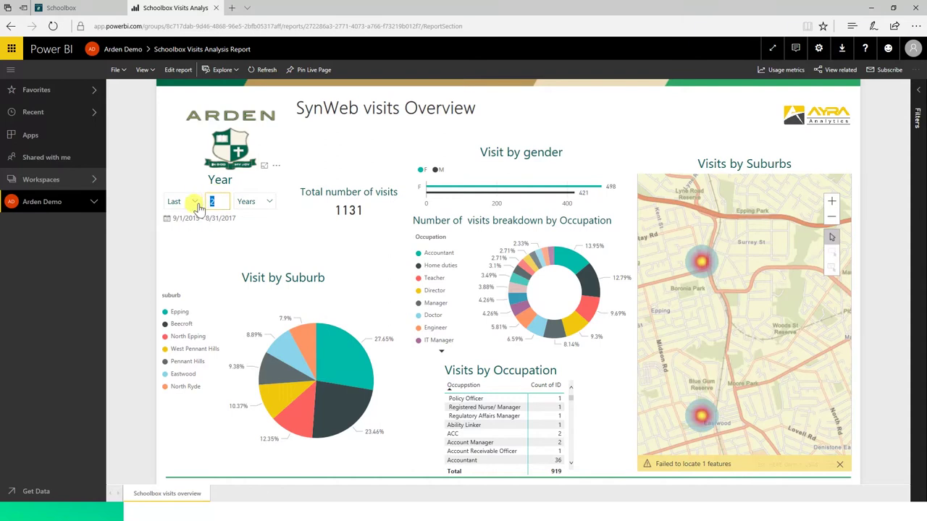
pyautogui.write('1')
pyautogui.click(332, 143)
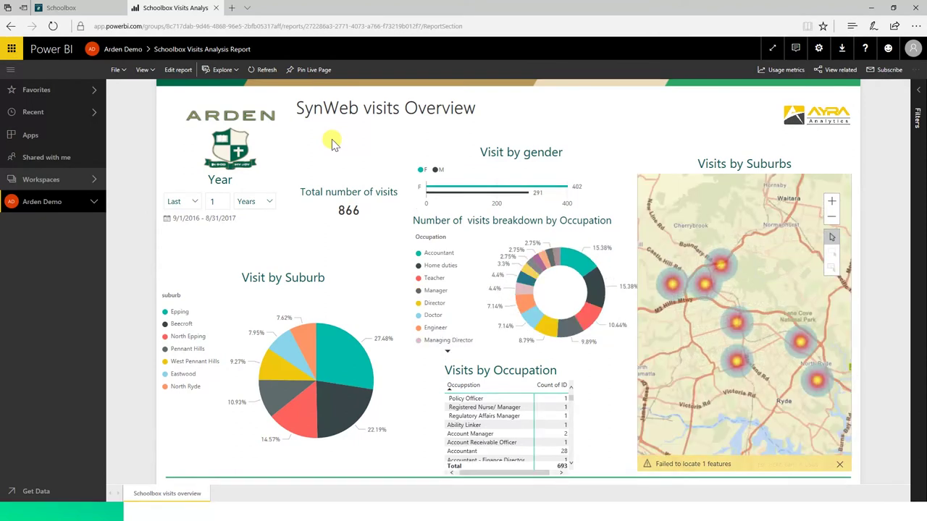
pyautogui.click(255, 205)
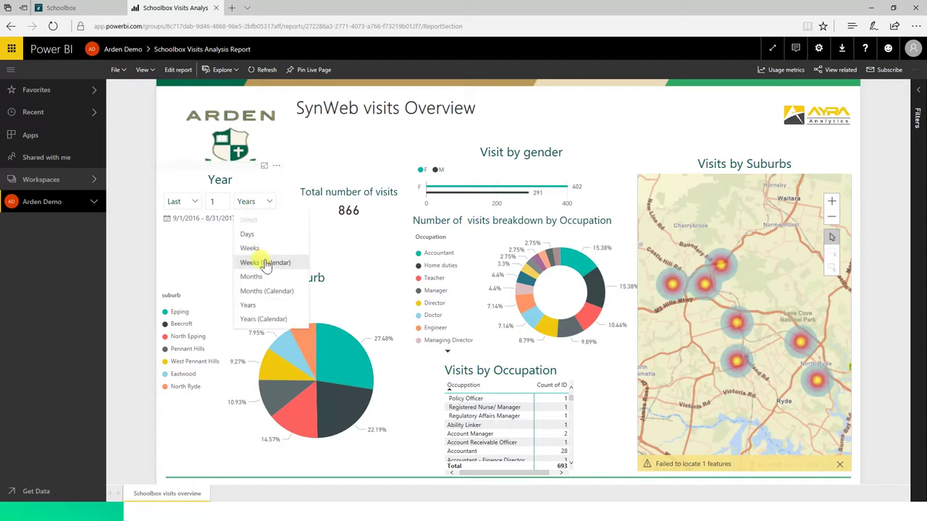
pyautogui.click(268, 277)
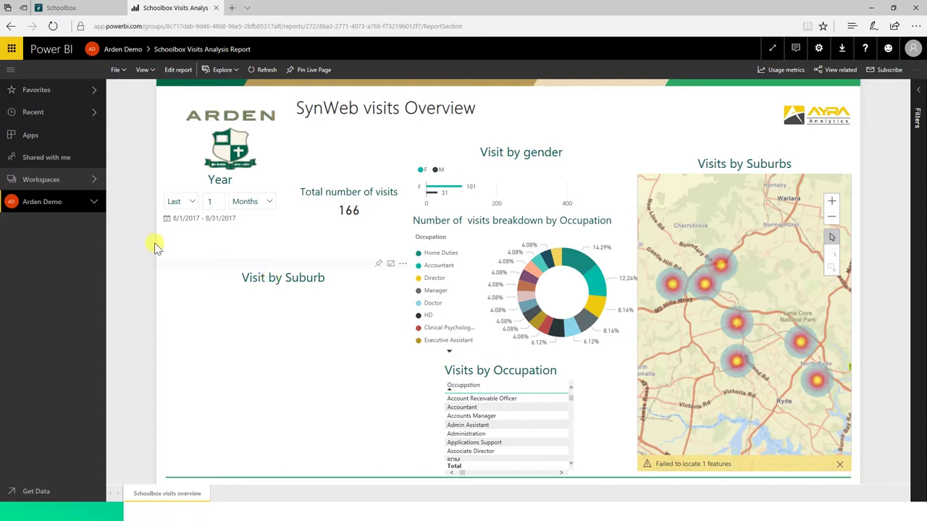
# Step: Open the Class Mark Analysis Report from Recent and filter the depth analysis to another student
pyautogui.click(69, 117)
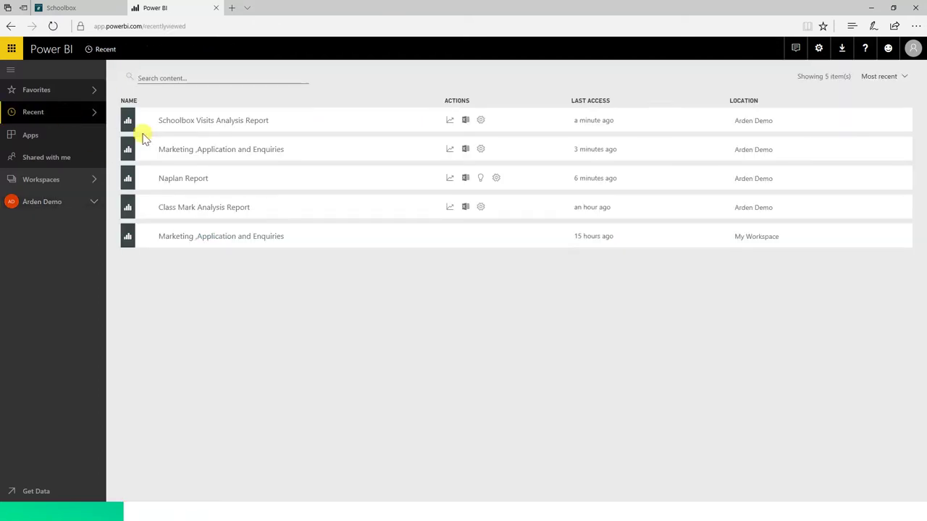
pyautogui.click(195, 208)
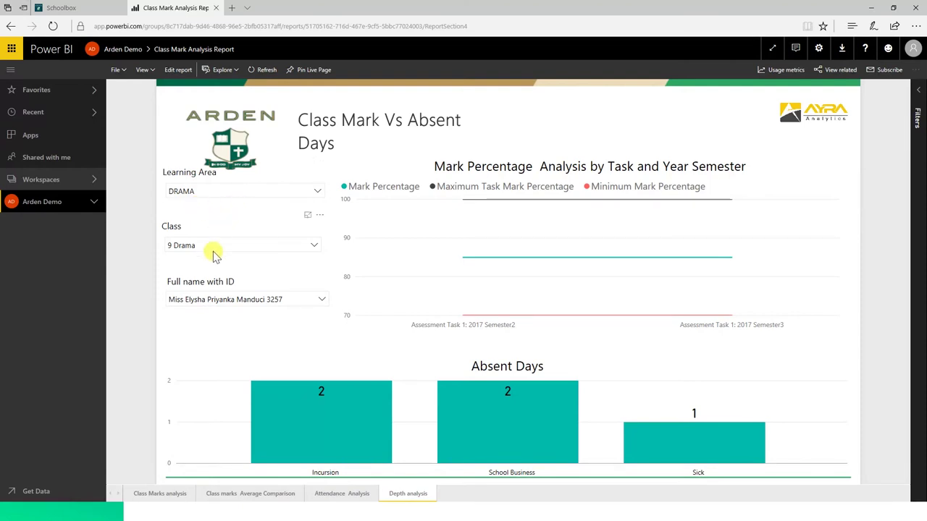
pyautogui.click(269, 299)
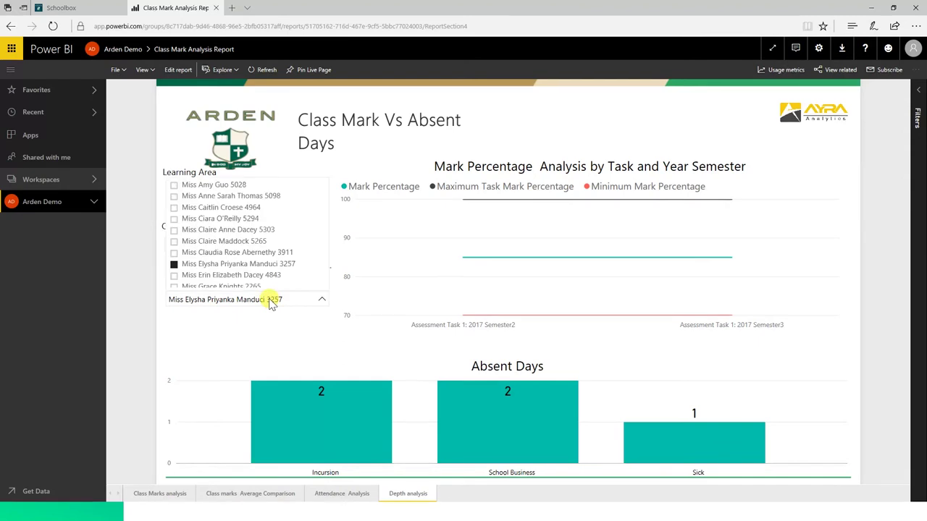
pyautogui.click(238, 253)
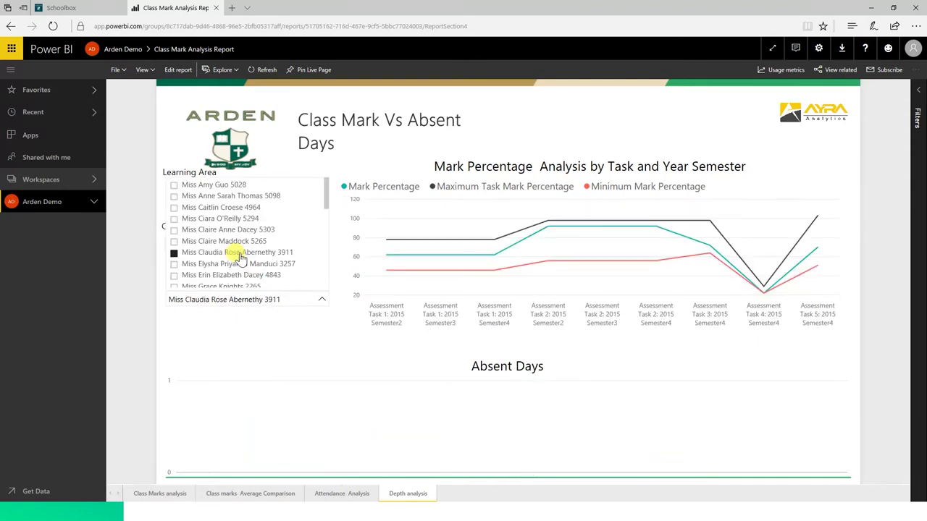
pyautogui.moveTo(499, 266)
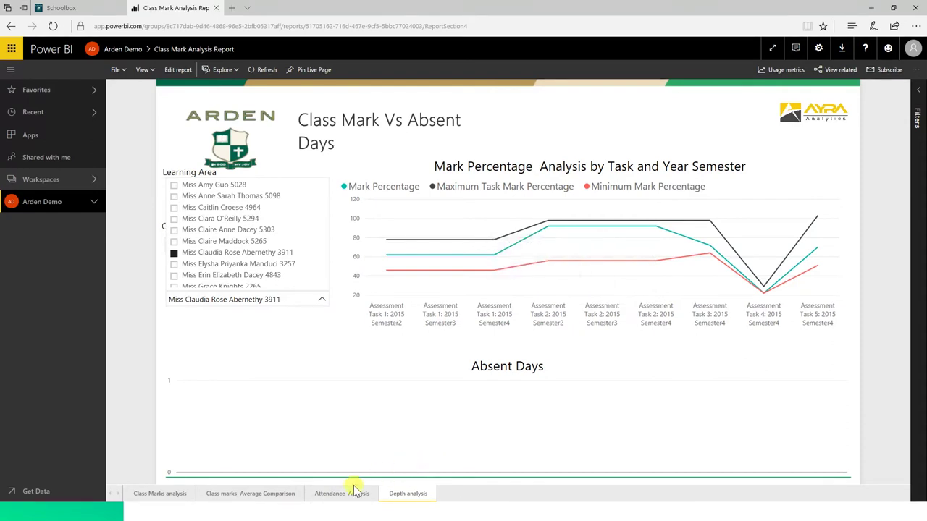
# Step: Go to the Attendance Analysis page and show the reason for the 25 July 2016 absence
pyautogui.click(335, 499)
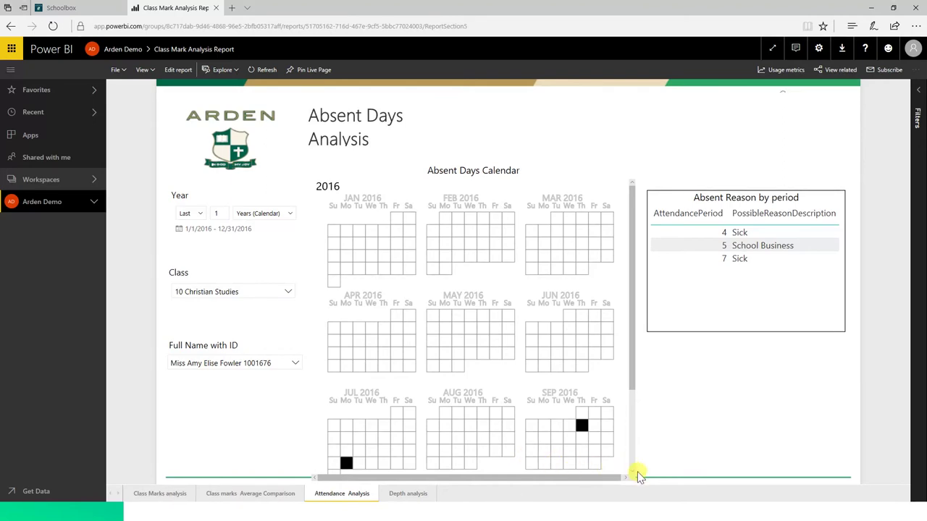
pyautogui.scroll(-3, 632, 475)
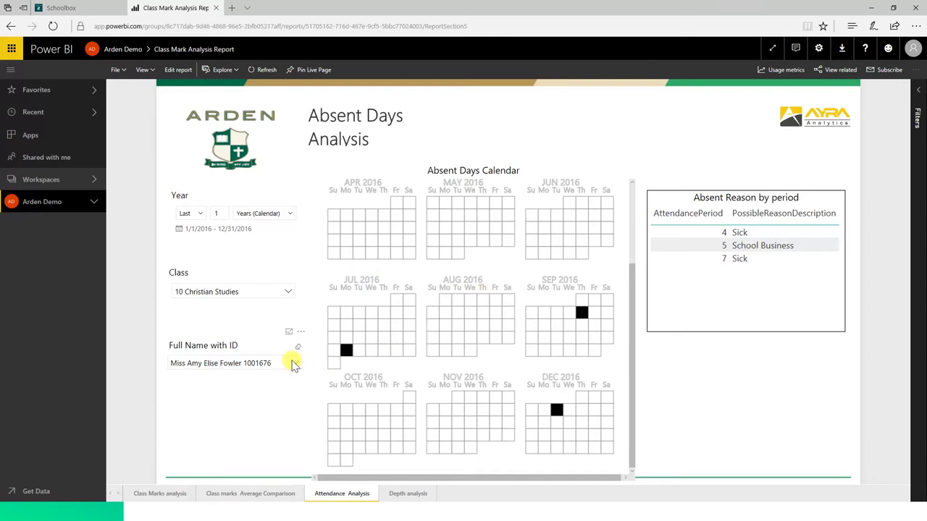
pyautogui.moveTo(342, 352)
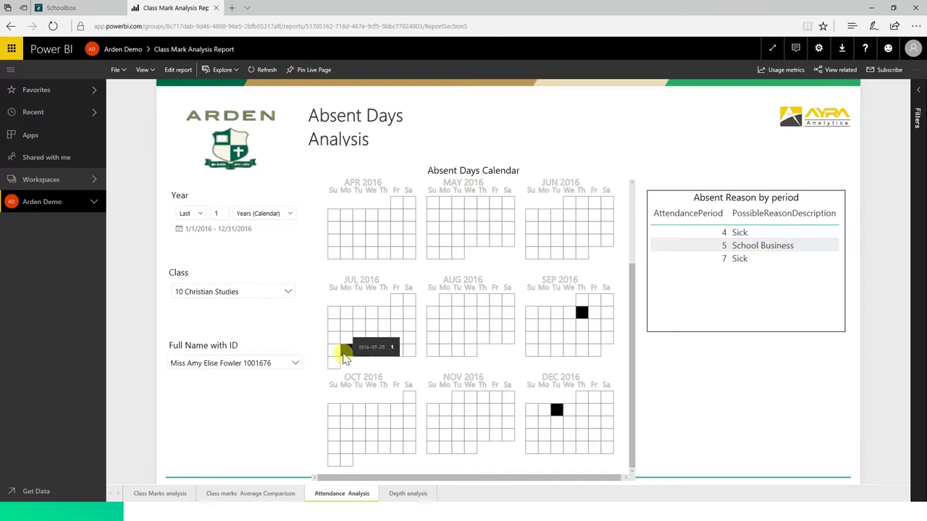
pyautogui.click(346, 352)
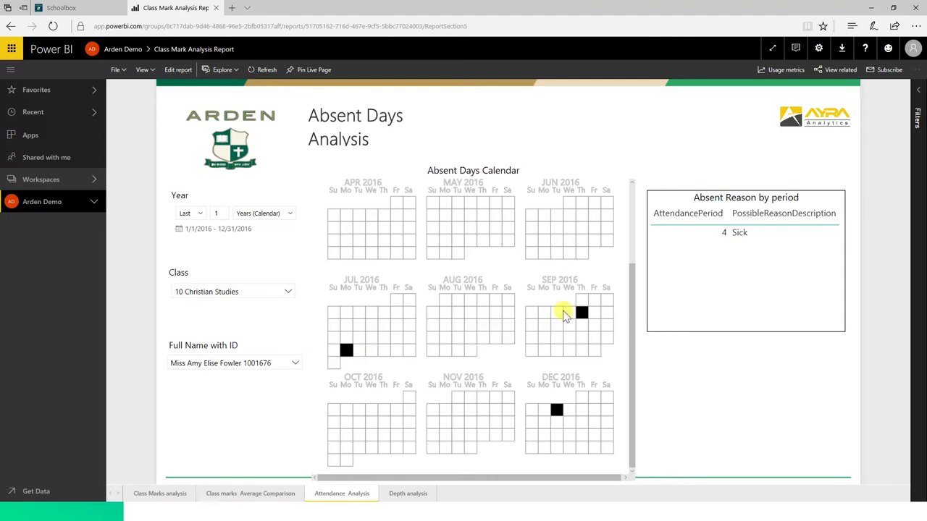
# Step: Check the September and December absence reasons, then clear the day filter to list every reason
pyautogui.click(585, 316)
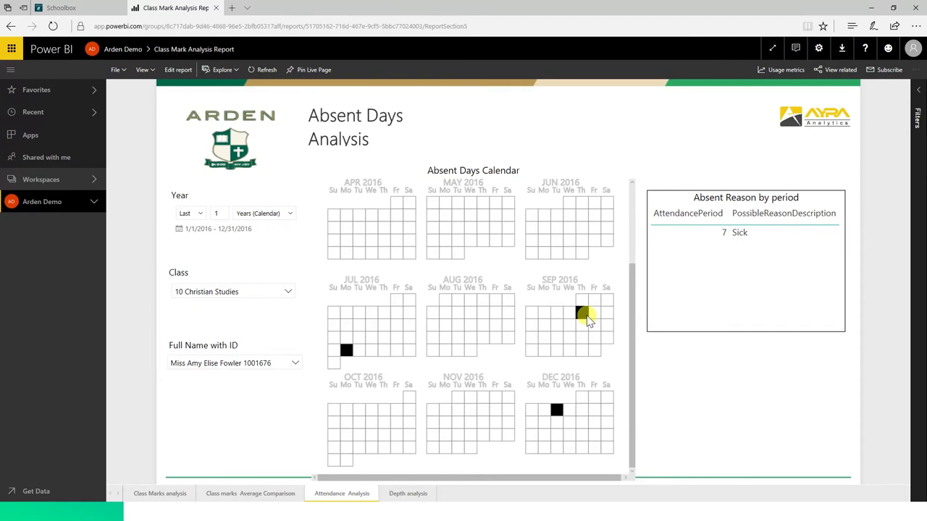
pyautogui.click(558, 412)
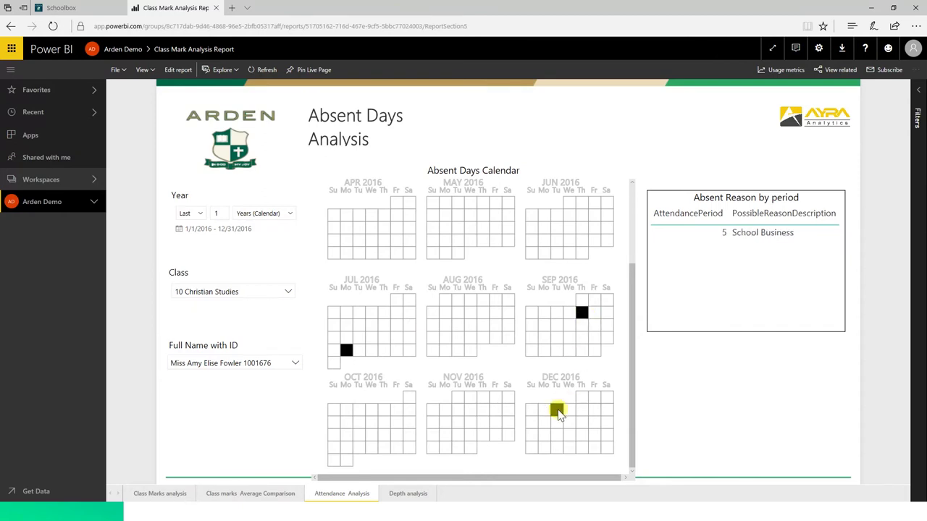
pyautogui.click(634, 477)
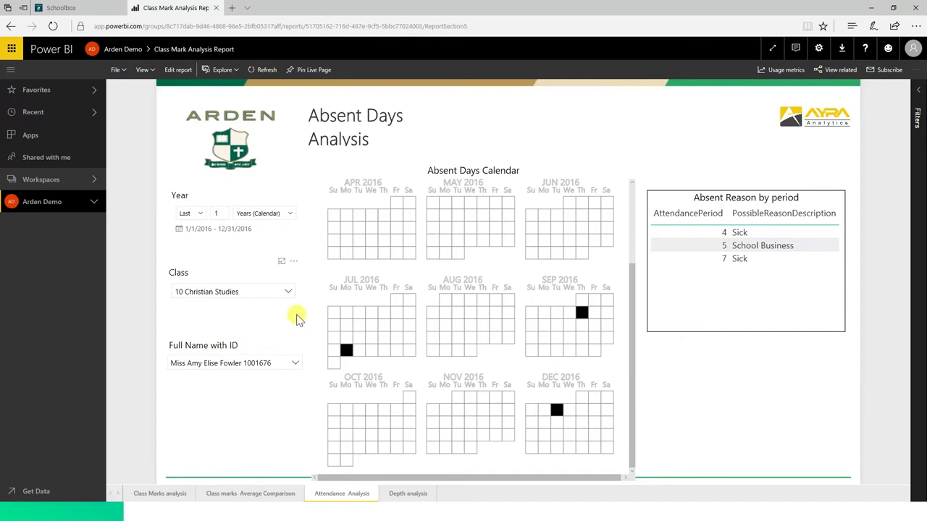
# Step: Switch the attendance report to another student, showing their August and November 2016 sick absences
pyautogui.click(298, 366)
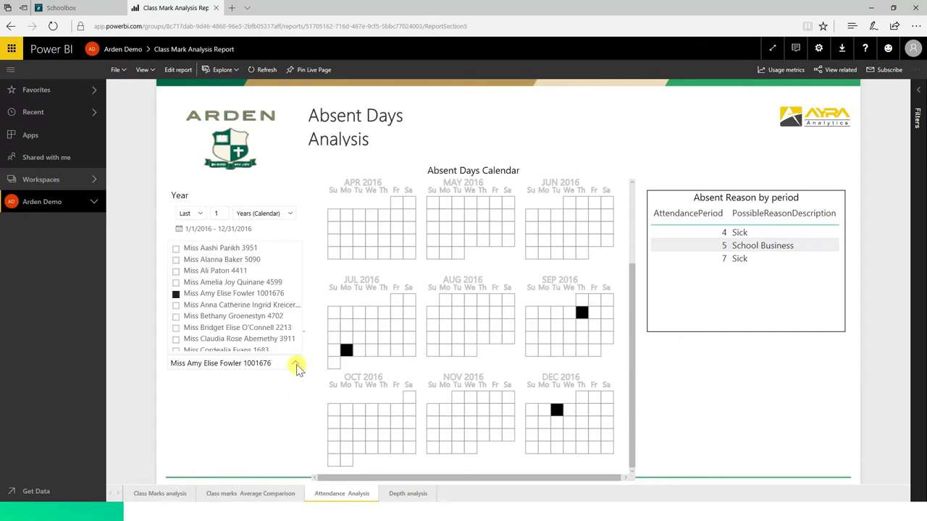
pyautogui.click(237, 328)
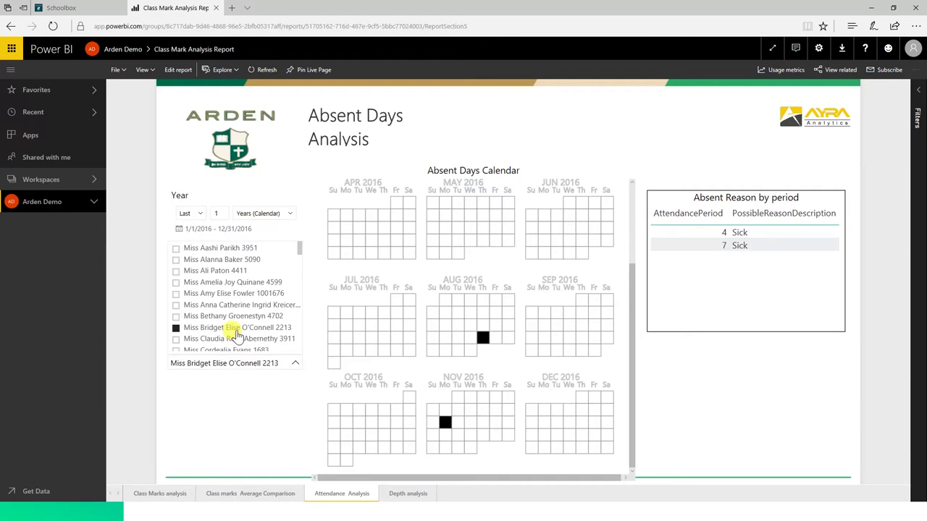
pyautogui.click(229, 407)
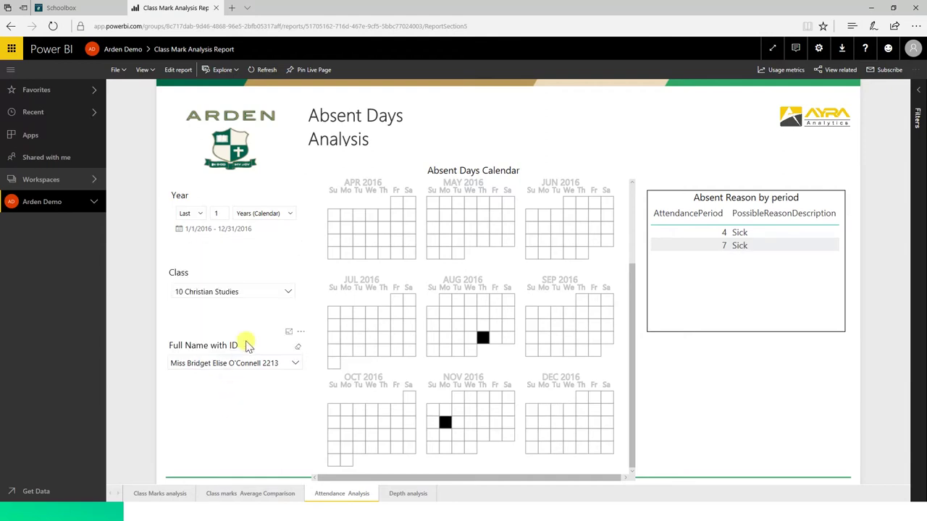
pyautogui.click(288, 293)
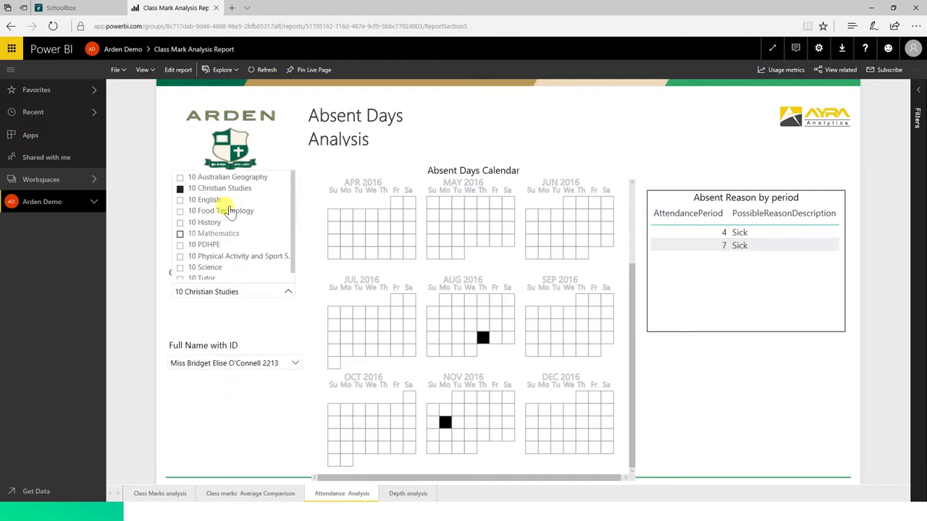
# Step: Set the Class slicer to All and narrow absence reasons to 14 November 2016
pyautogui.click(180, 189)
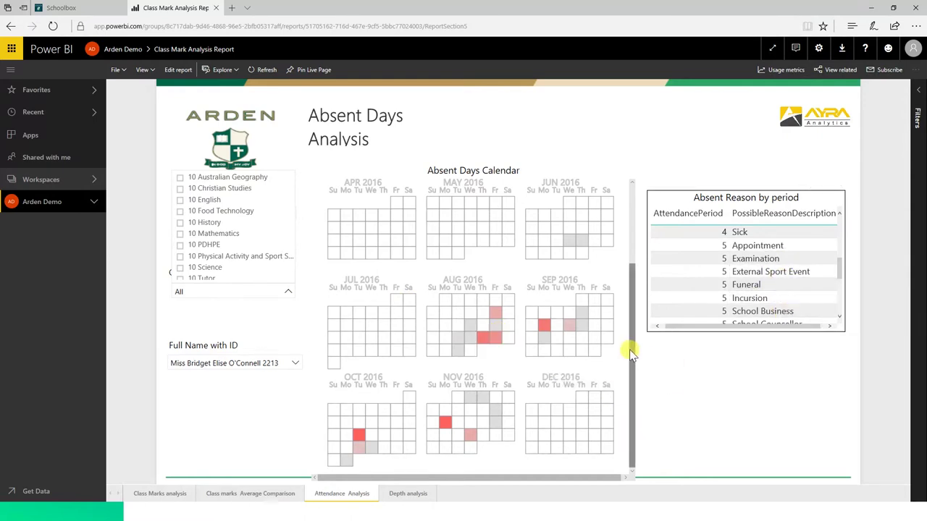
pyautogui.moveTo(445, 428)
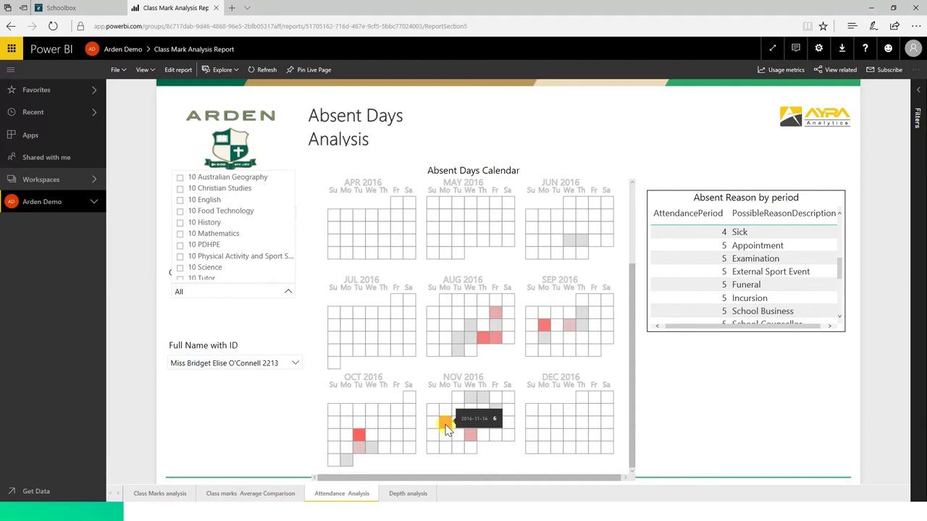
pyautogui.click(446, 427)
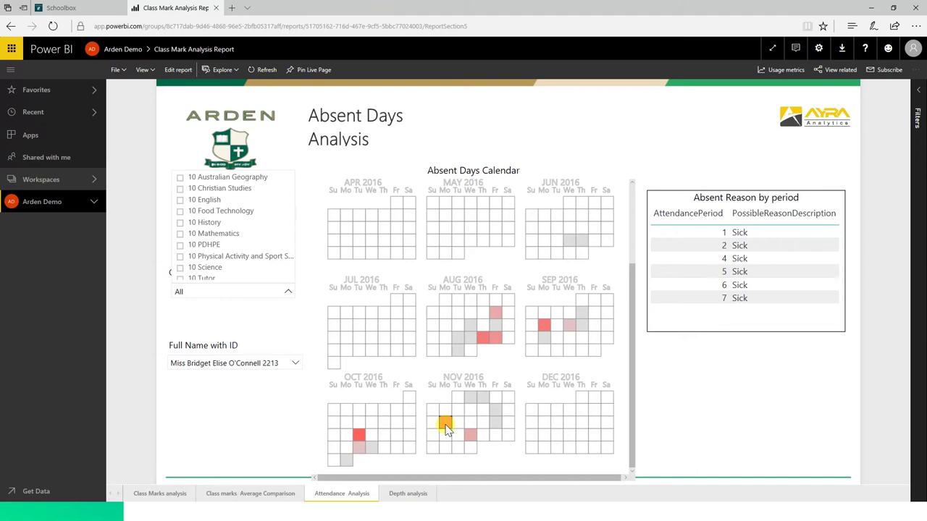
pyautogui.click(275, 494)
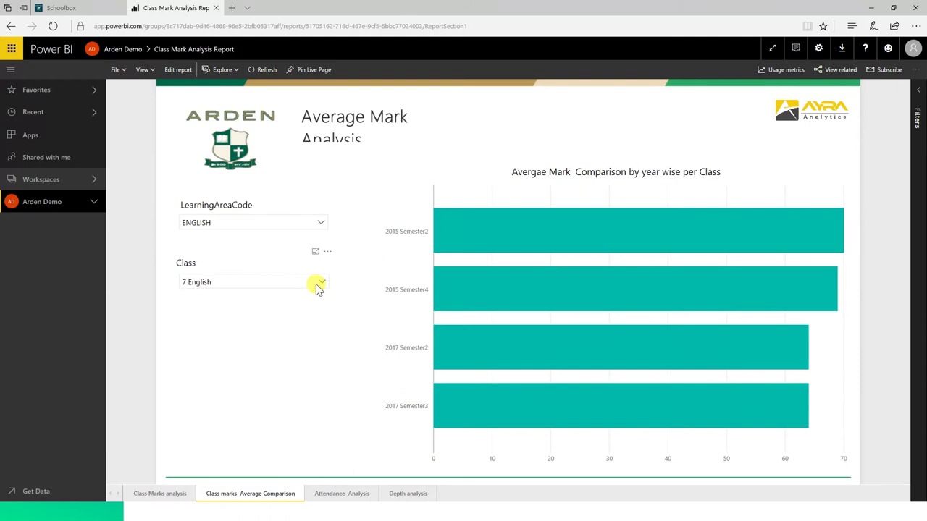
# Step: Read the 7 English semester average marks, then go to the Class Marks analysis page
pyautogui.moveTo(594, 391)
pyautogui.moveTo(739, 250)
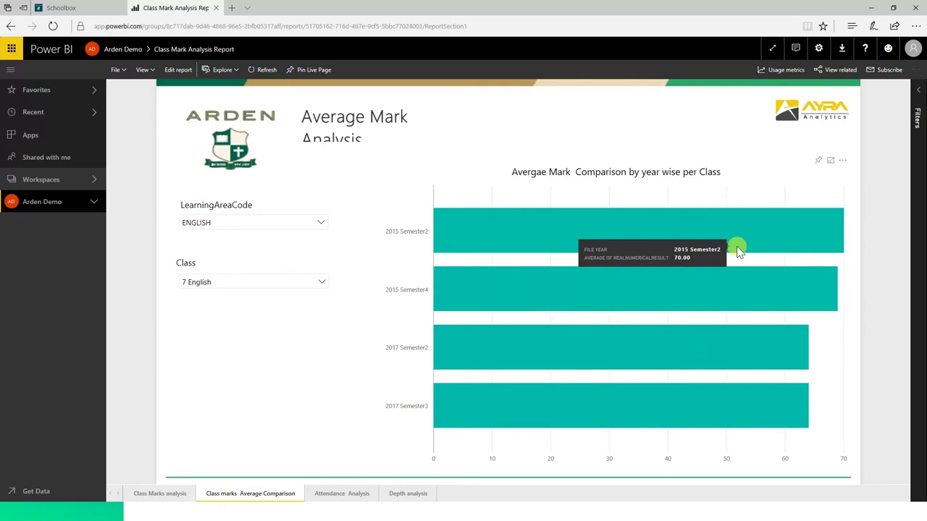
pyautogui.moveTo(650, 291)
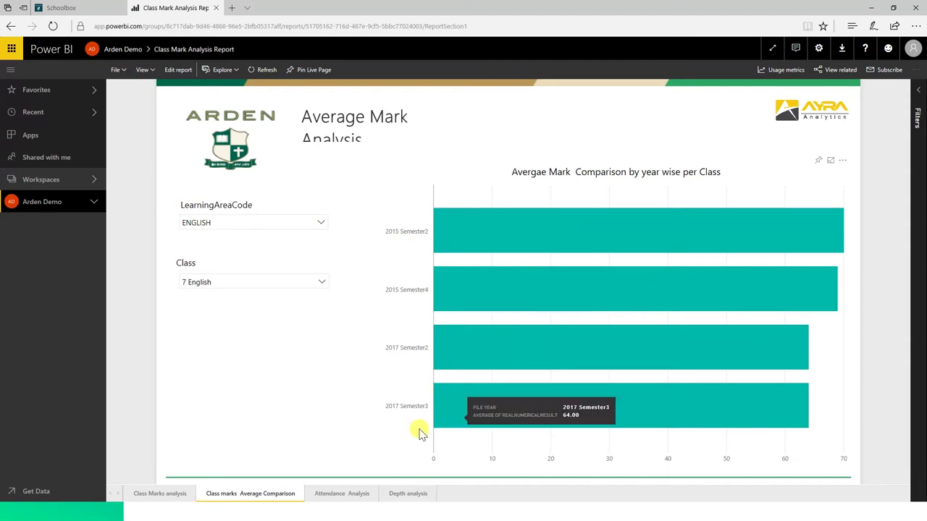
pyautogui.click(173, 500)
pyautogui.click(160, 504)
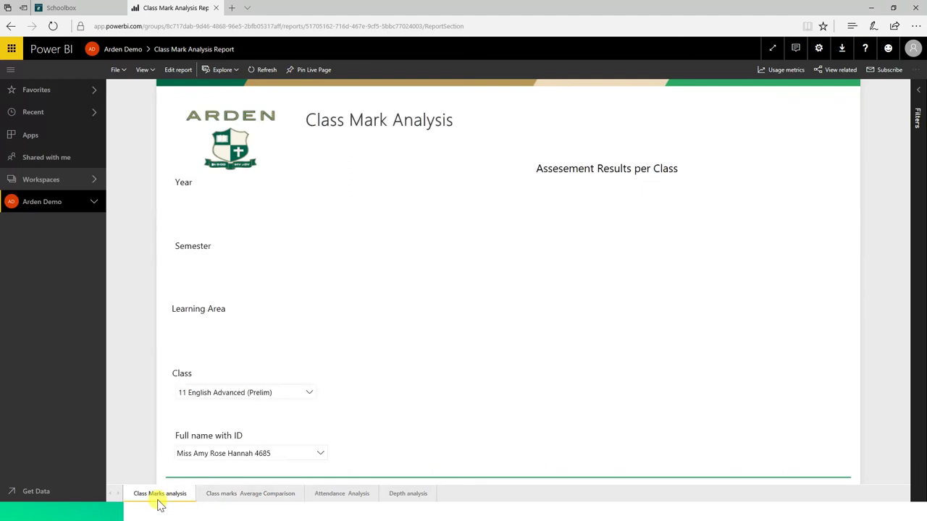